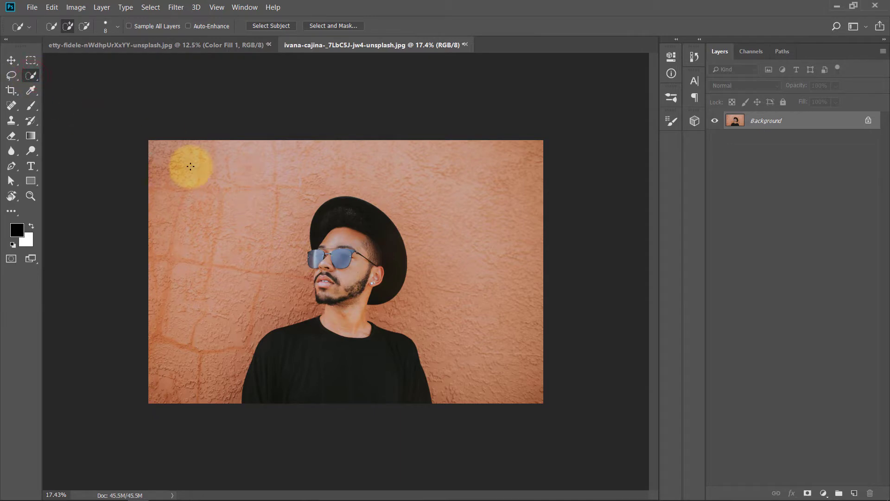
Keep the Quick Selection Tool and use Select Subject to select the man
{"action": "right_click", "coordinate": [33, 76]}
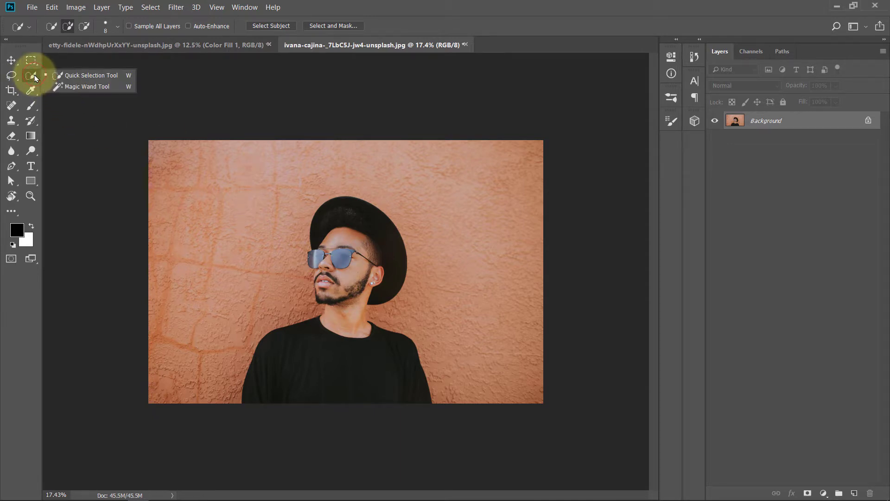
{"action": "left_click", "coordinate": [64, 77]}
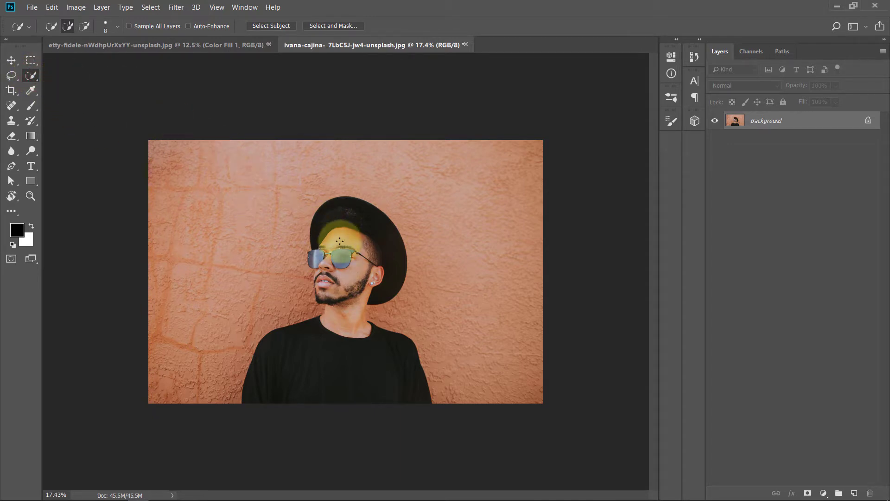
{"action": "left_click", "coordinate": [268, 29]}
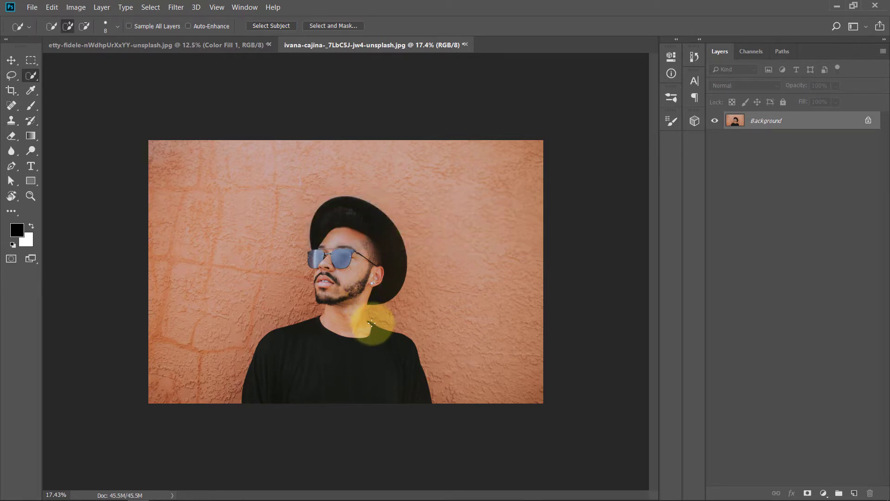
Zoom in on the man's neck and enlarge the brush for subtracting
{"action": "mouse_move", "coordinate": [346, 328]}
{"action": "left_mouse_down"}
{"action": "mouse_move", "coordinate": [359, 317]}
{"action": "mouse_move", "coordinate": [312, 286]}
{"action": "left_mouse_up"}
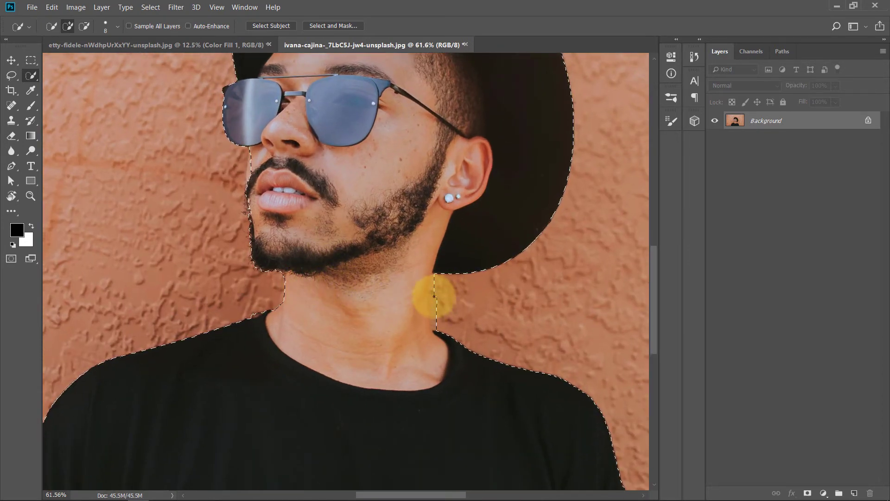
{"action": "left_click_drag", "start_coordinate": [436, 297], "coordinate": [348, 289]}
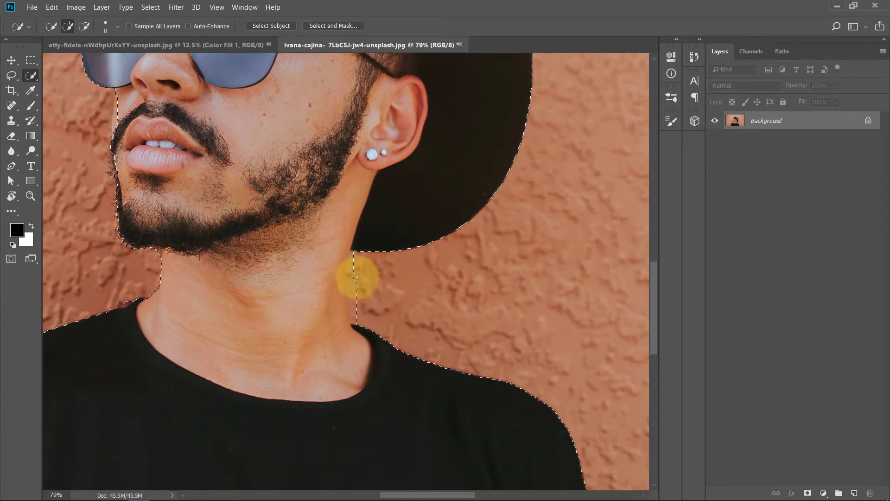
{"action": "key", "text": "bracketright"}
{"action": "key", "text": "alt"}
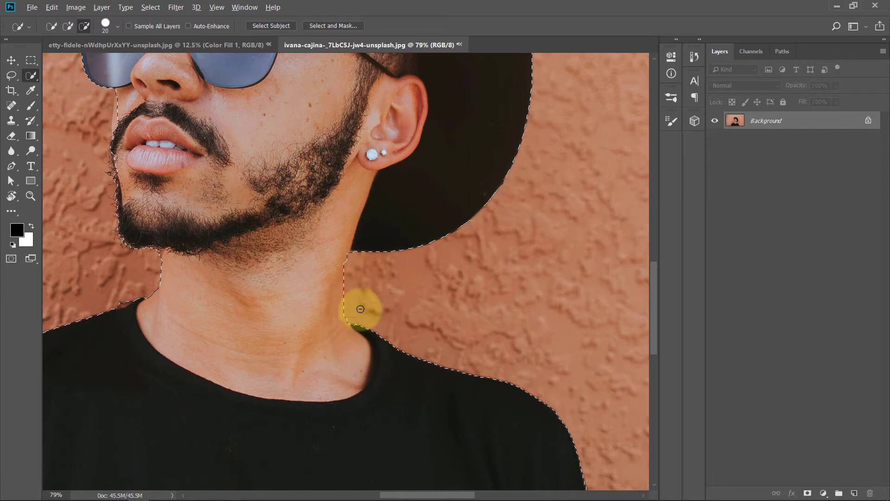
{"action": "scroll", "coordinate": [432, 260], "scroll_direction": "up", "scroll_amount": 4}
{"action": "scroll", "coordinate": [433, 268], "scroll_direction": "up", "scroll_amount": 2}
{"action": "scroll", "coordinate": [435, 279], "scroll_direction": "up", "scroll_amount": 5}
{"action": "scroll", "coordinate": [433, 282], "scroll_direction": "down", "scroll_amount": 1}
Refine the selection edge around head, neck, chin and lips, removing stray wall
{"action": "left_click", "coordinate": [418, 271]}
{"action": "scroll", "coordinate": [423, 238], "scroll_direction": "down", "scroll_amount": 3}
{"action": "scroll", "coordinate": [403, 225], "scroll_direction": "down", "scroll_amount": 1}
{"action": "scroll", "coordinate": [399, 242], "scroll_direction": "down", "scroll_amount": 5}
{"action": "left_click", "coordinate": [399, 243]}
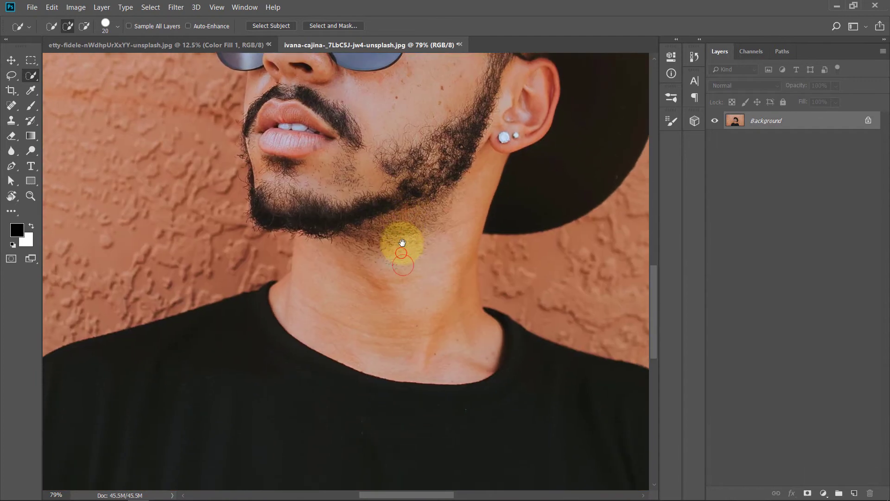
{"action": "scroll", "coordinate": [314, 215], "scroll_direction": "up", "scroll_amount": 2}
{"action": "left_click", "coordinate": [286, 255], "text": "alt"}
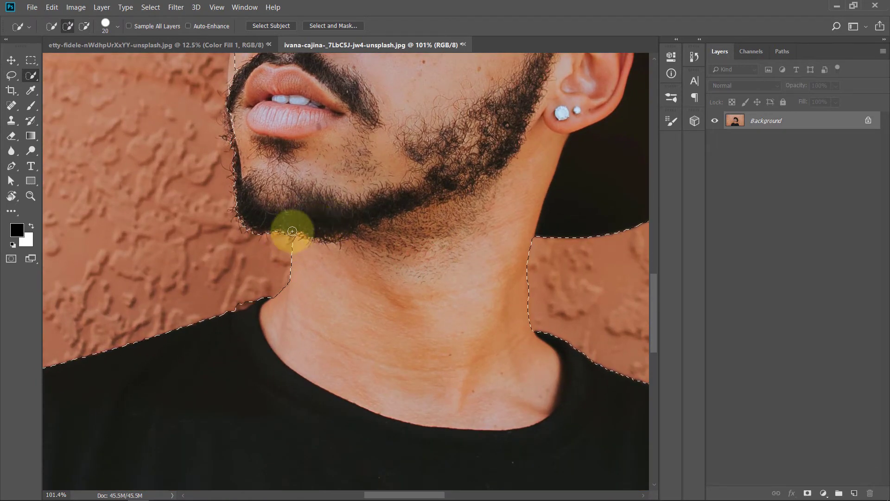
{"action": "scroll", "coordinate": [376, 229], "scroll_direction": "down", "scroll_amount": 1}
{"action": "scroll", "coordinate": [302, 258], "scroll_direction": "down", "scroll_amount": 2}
{"action": "scroll", "coordinate": [310, 265], "scroll_direction": "up", "scroll_amount": 4}
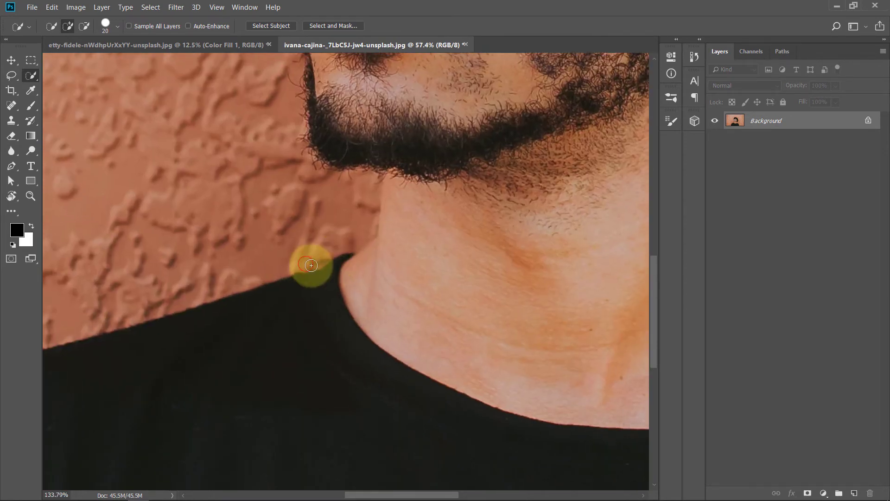
{"action": "left_click", "coordinate": [310, 264], "text": "alt"}
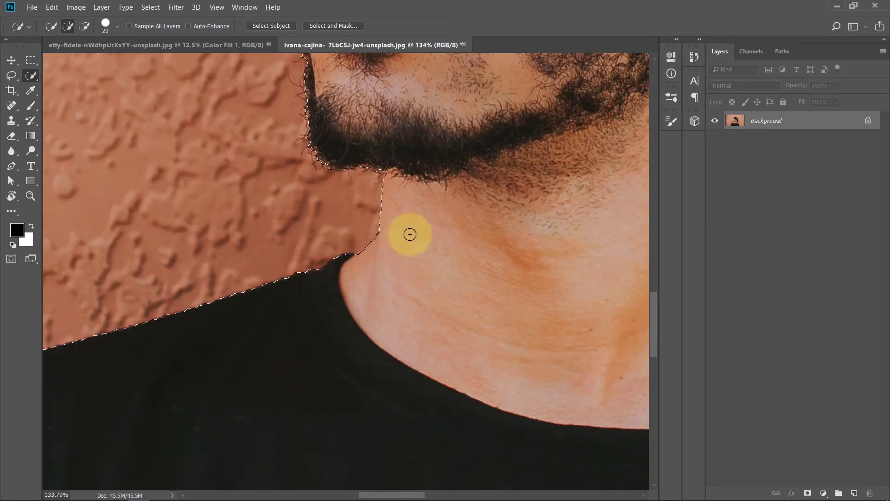
{"action": "scroll", "coordinate": [407, 222], "scroll_direction": "down", "scroll_amount": 3}
{"action": "scroll", "coordinate": [410, 219], "scroll_direction": "down", "scroll_amount": 2}
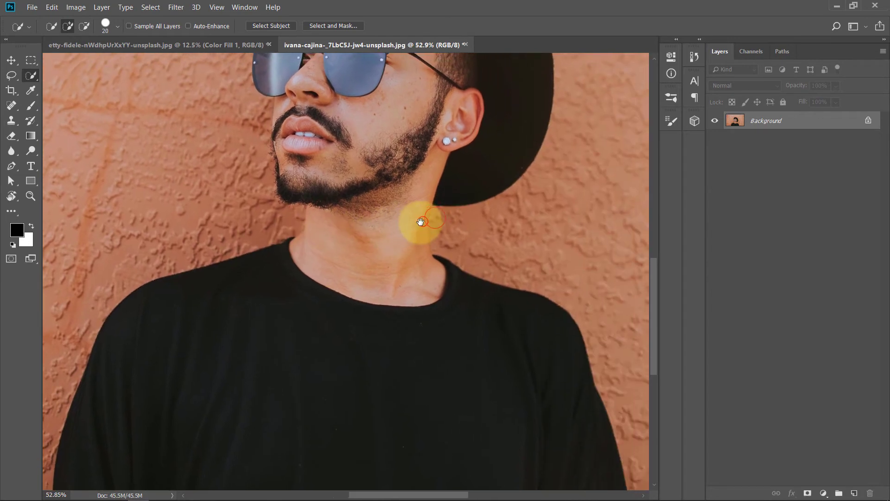
{"action": "scroll", "coordinate": [426, 223], "scroll_direction": "down", "scroll_amount": 2}
{"action": "scroll", "coordinate": [430, 231], "scroll_direction": "up", "scroll_amount": 2}
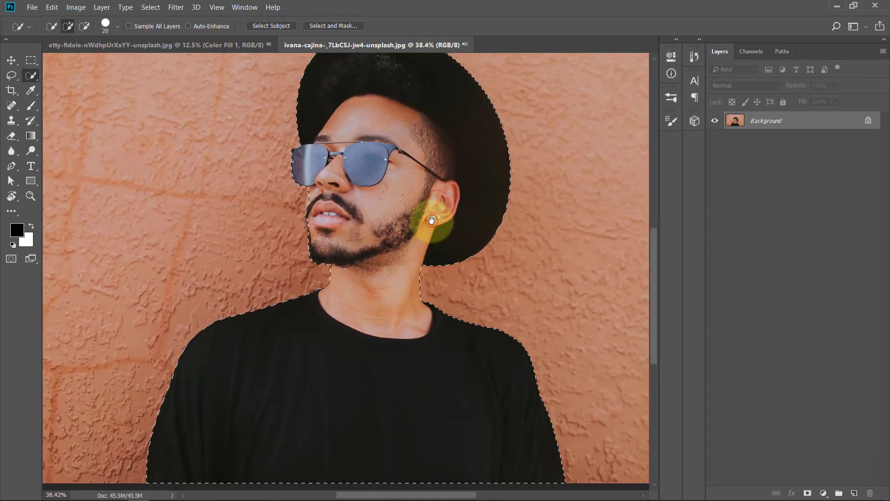
{"action": "scroll", "coordinate": [341, 179], "scroll_direction": "up", "scroll_amount": 2}
{"action": "scroll", "coordinate": [330, 220], "scroll_direction": "up", "scroll_amount": 2}
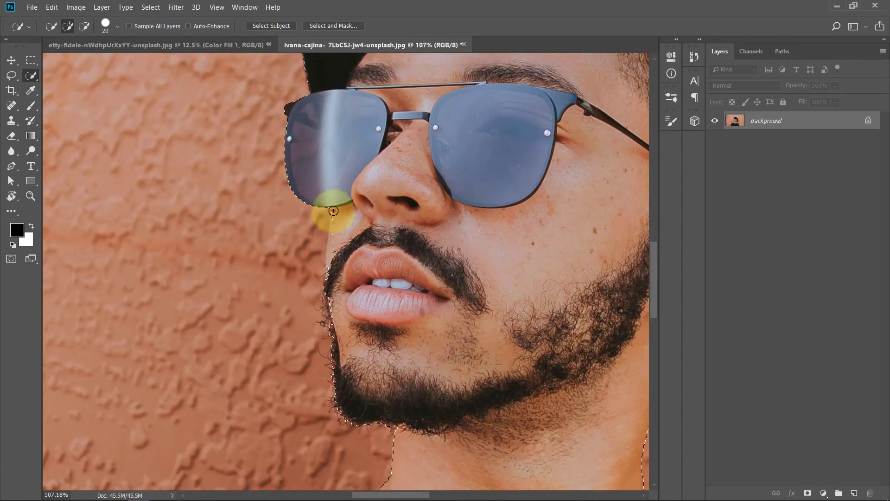
{"action": "left_click_drag", "start_coordinate": [333, 240], "coordinate": [329, 291]}
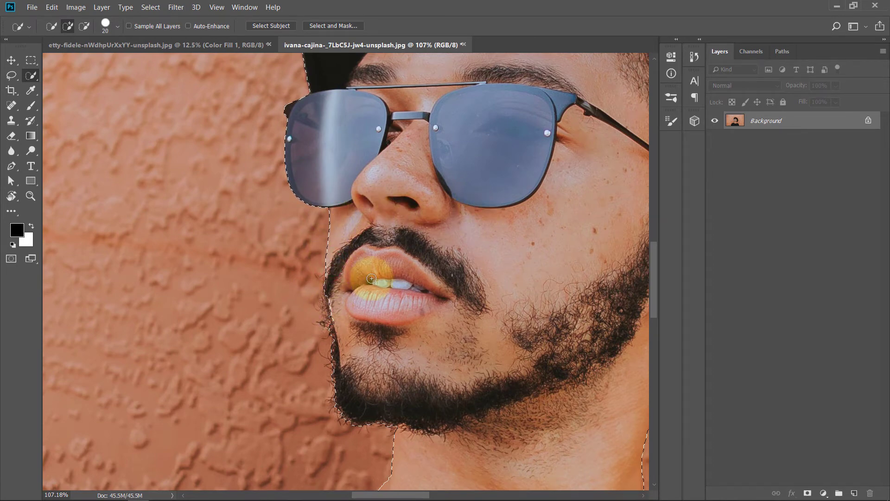
{"action": "scroll", "coordinate": [407, 215], "scroll_direction": "down", "scroll_amount": 8}
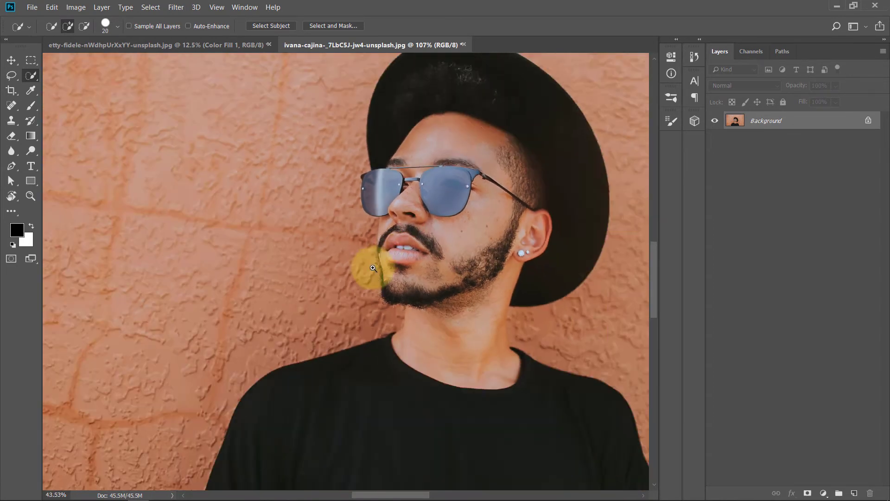
{"action": "scroll", "coordinate": [444, 234], "scroll_direction": "down", "scroll_amount": 2}
{"action": "scroll", "coordinate": [432, 230], "scroll_direction": "down", "scroll_amount": 2}
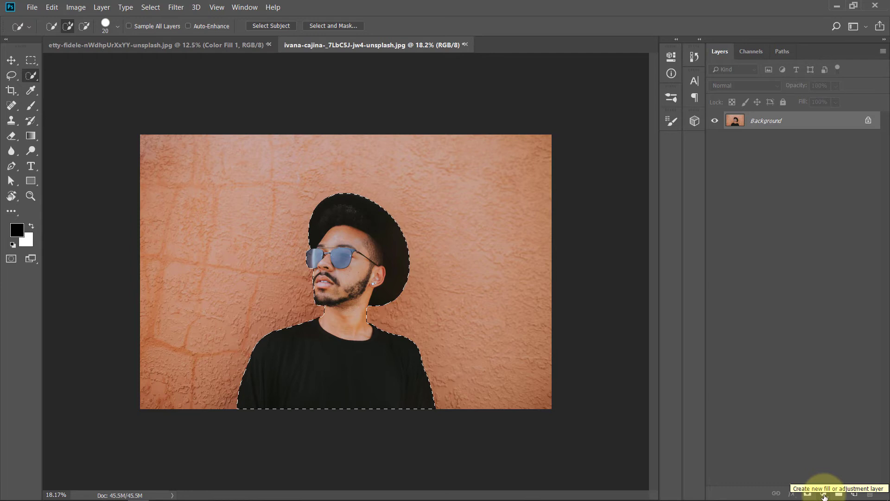
Add a Solid Color fill layer in coral red f45858 over the selection
{"action": "left_click", "coordinate": [824, 493]}
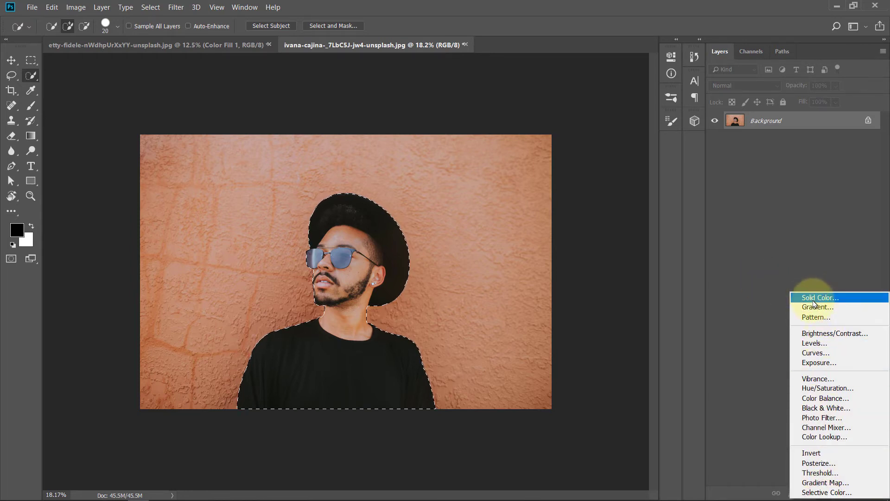
{"action": "left_click", "coordinate": [815, 301]}
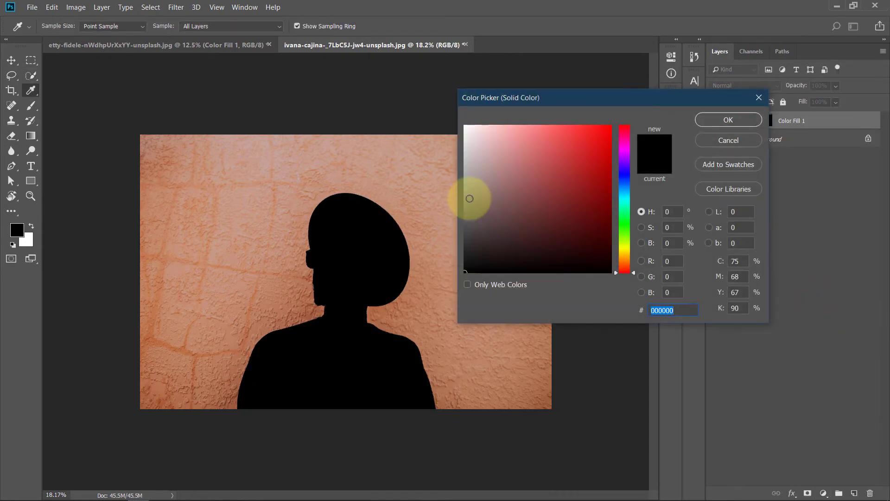
{"action": "left_click", "coordinate": [558, 131]}
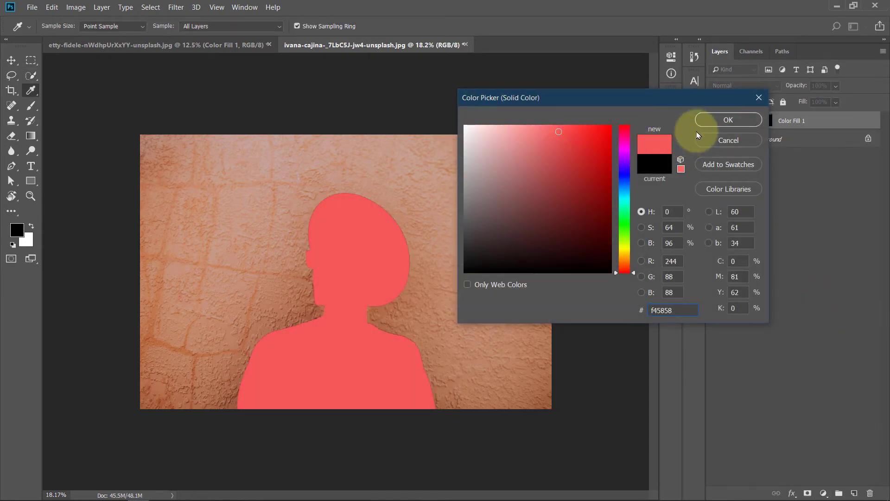
{"action": "left_click", "coordinate": [728, 120]}
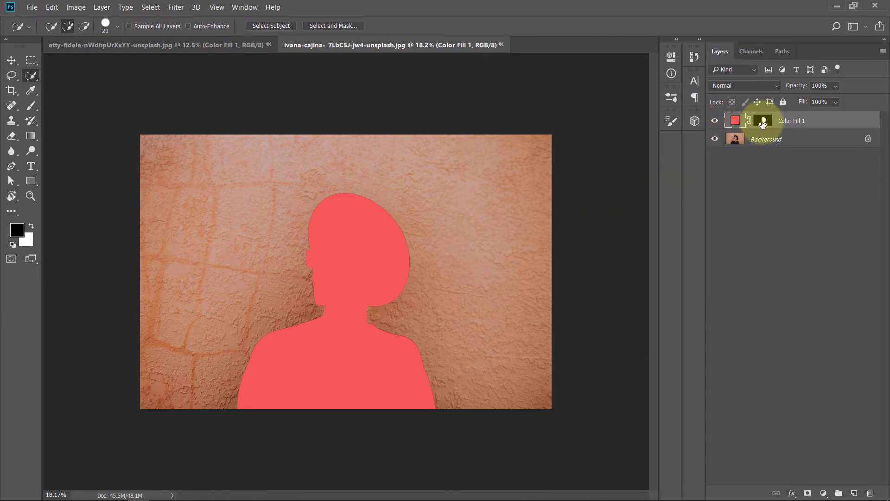
Invert the Color Fill 1 layer mask with Image > Adjustments > Invert
{"action": "left_click", "coordinate": [762, 122]}
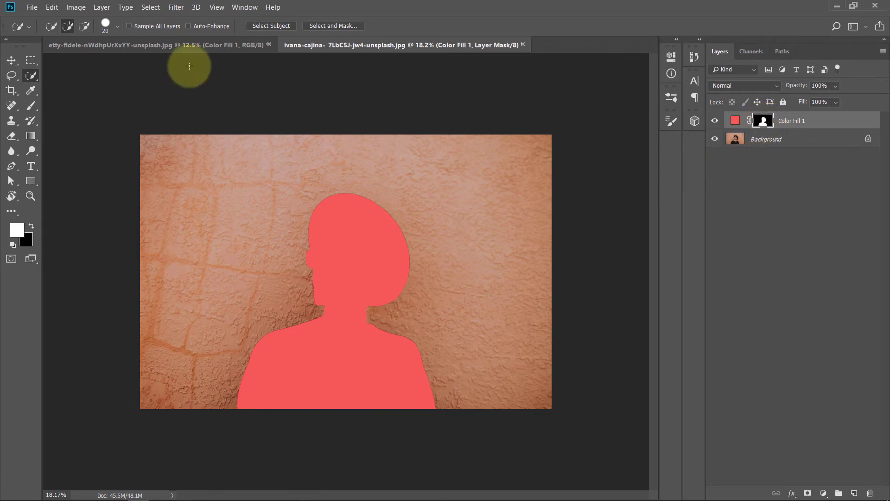
{"action": "left_click", "coordinate": [77, 8]}
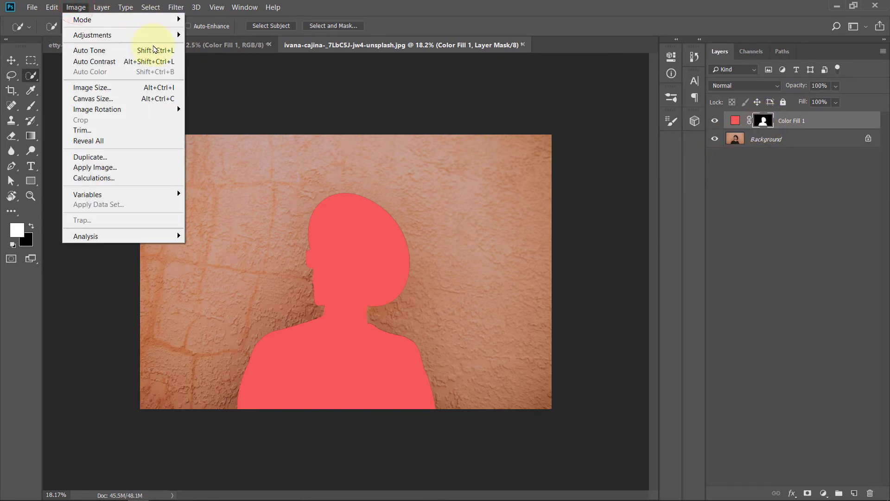
{"action": "mouse_move", "coordinate": [92, 35]}
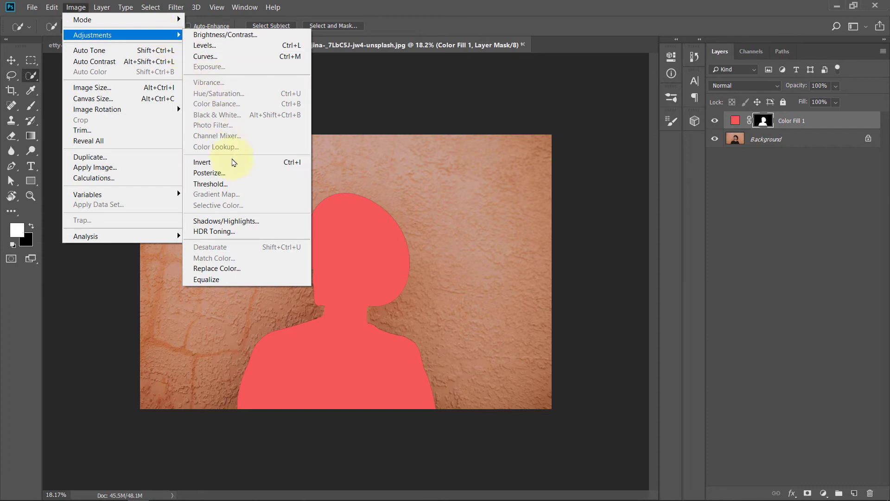
{"action": "left_click", "coordinate": [266, 164]}
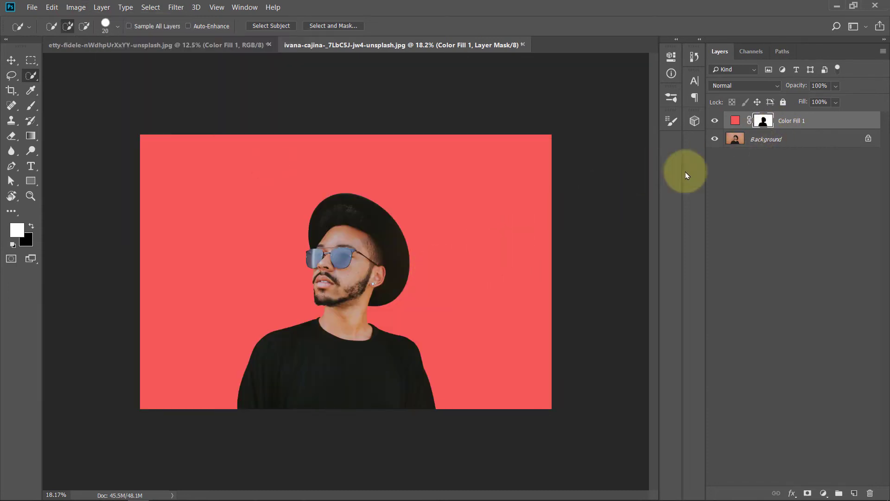
{"action": "left_click_drag", "start_coordinate": [397, 288], "coordinate": [388, 287]}
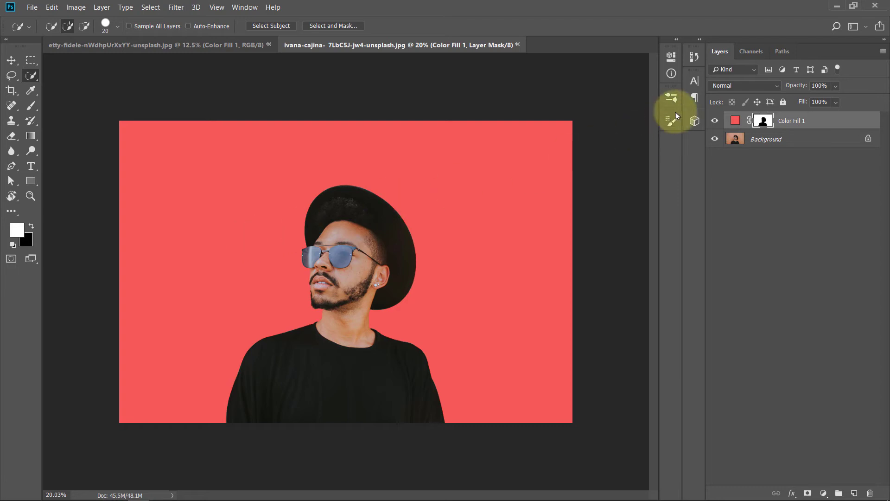
Set the fill layer's blend mode to Color after briefly trying Multiply
{"action": "left_click", "coordinate": [747, 86]}
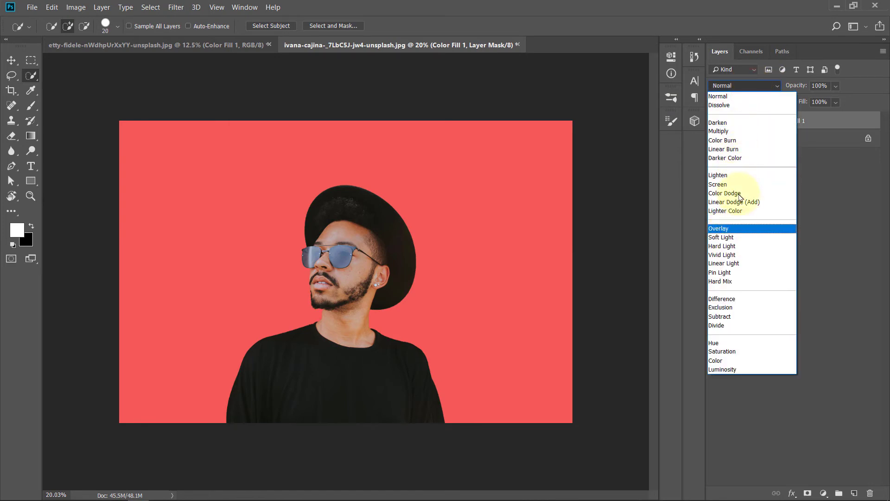
{"action": "left_click", "coordinate": [724, 363]}
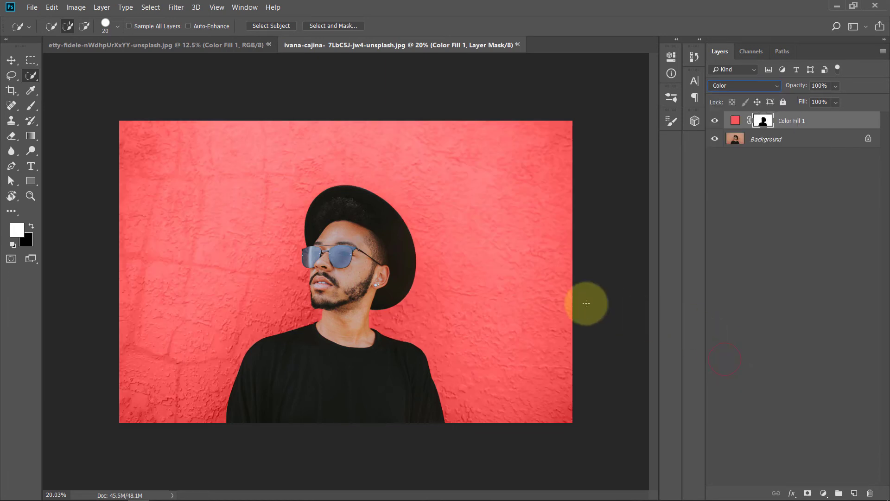
{"action": "left_click", "coordinate": [745, 85]}
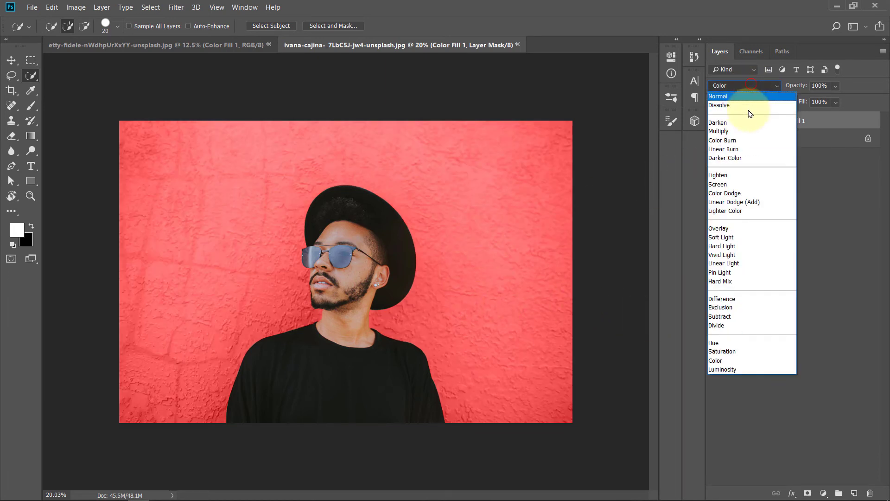
{"action": "left_click", "coordinate": [746, 135]}
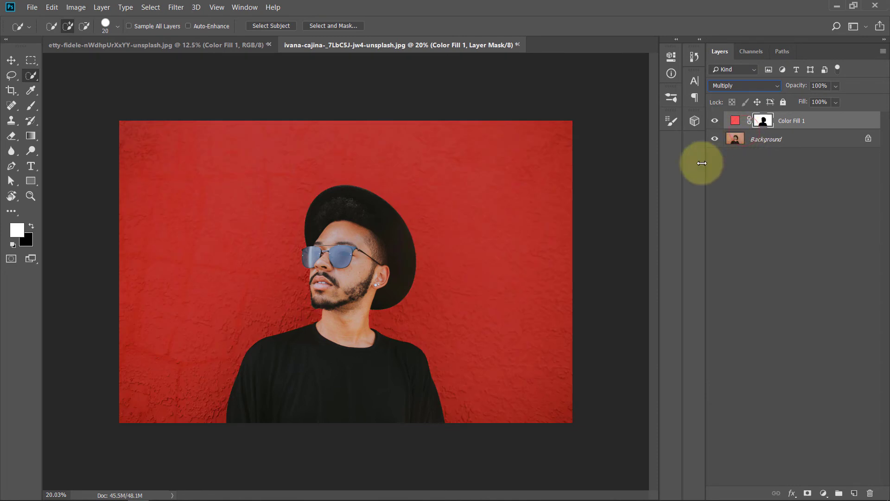
{"action": "left_click", "coordinate": [744, 85]}
{"action": "left_click", "coordinate": [726, 360]}
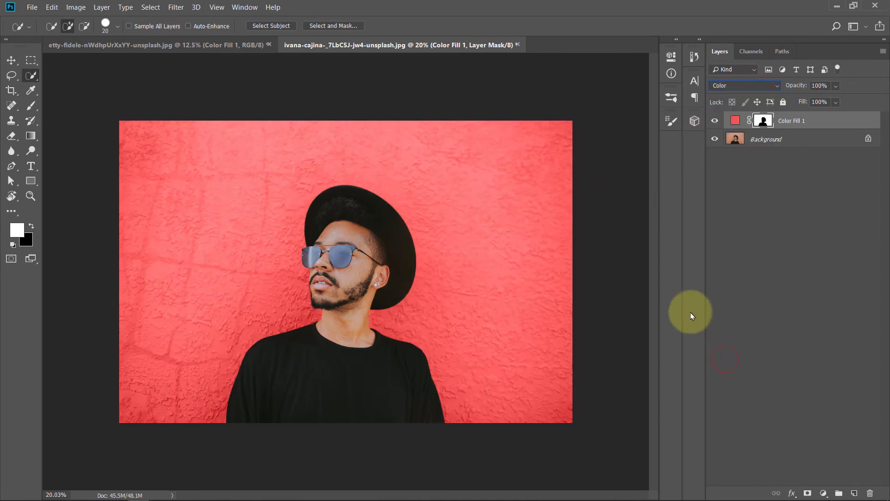
Open the fill colour picker and preview purple, cyan and muted teal wall tints
{"action": "double_click", "coordinate": [732, 123]}
{"action": "left_click", "coordinate": [625, 171]}
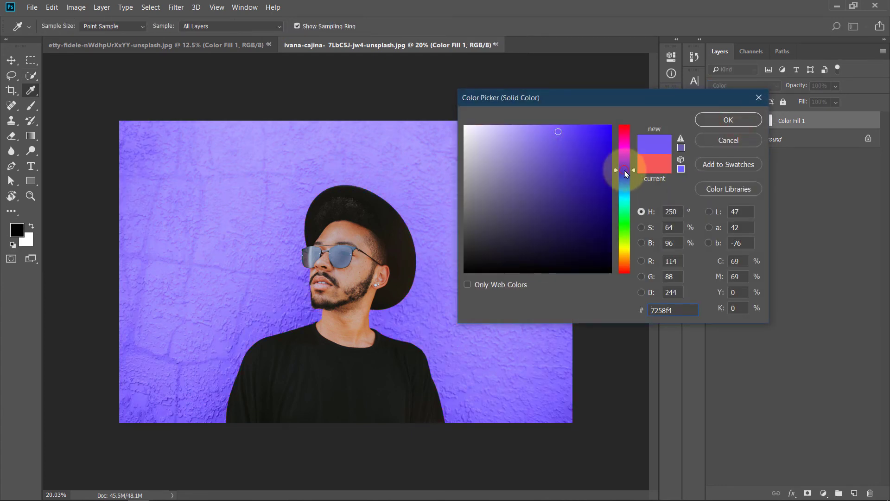
{"action": "mouse_move", "coordinate": [625, 174]}
{"action": "left_mouse_down"}
{"action": "mouse_move", "coordinate": [624, 134]}
{"action": "mouse_move", "coordinate": [625, 200]}
{"action": "left_mouse_up"}
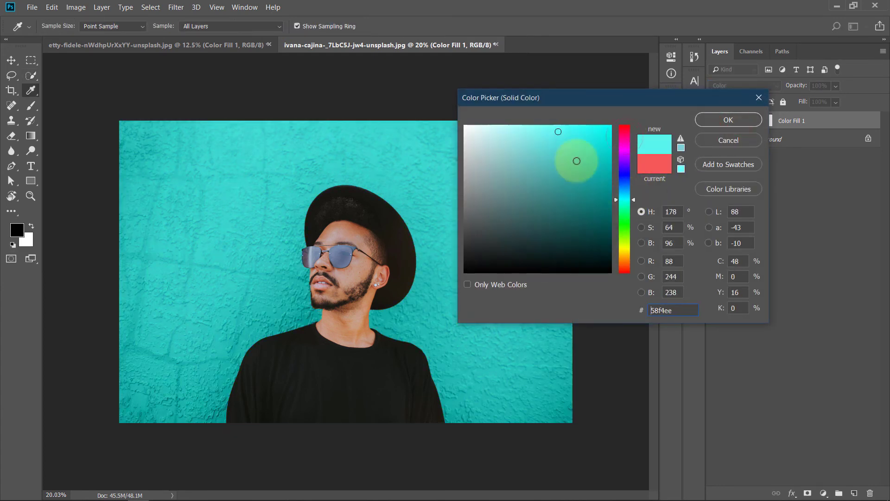
{"action": "left_click", "coordinate": [610, 134]}
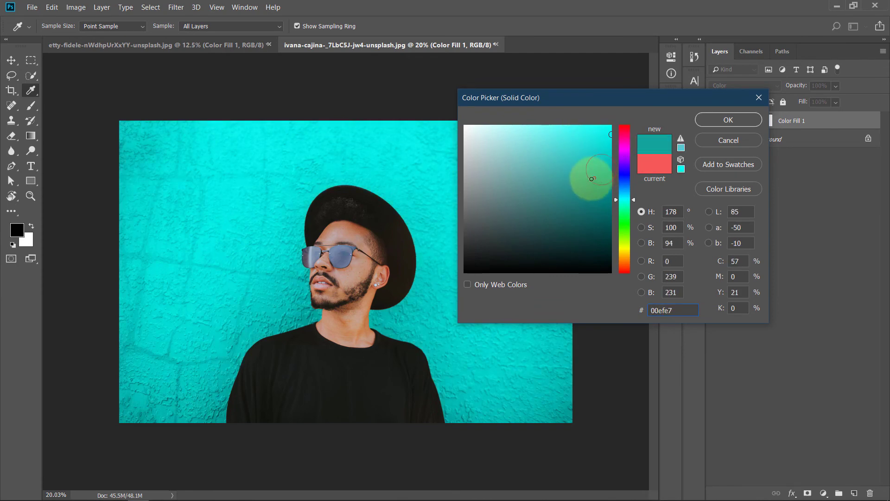
{"action": "mouse_move", "coordinate": [491, 179]}
{"action": "left_mouse_down"}
{"action": "mouse_move", "coordinate": [515, 154]}
{"action": "mouse_move", "coordinate": [545, 153]}
{"action": "mouse_move", "coordinate": [503, 139]}
{"action": "mouse_move", "coordinate": [575, 140]}
{"action": "mouse_move", "coordinate": [500, 145]}
{"action": "mouse_move", "coordinate": [562, 146]}
{"action": "mouse_move", "coordinate": [515, 146]}
{"action": "mouse_move", "coordinate": [555, 149]}
{"action": "left_mouse_up"}
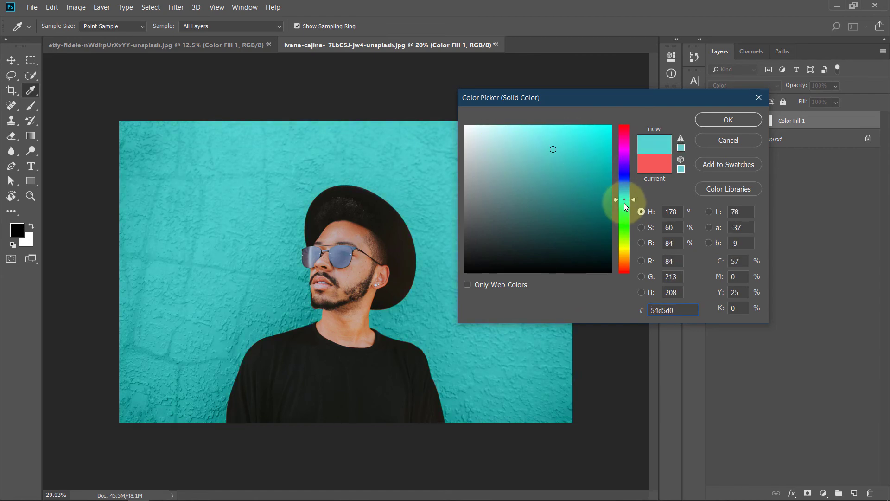
Preview yellow-green, orange-red, magenta and cyan, ending on pinkish purple fc98ed
{"action": "mouse_move", "coordinate": [616, 200]}
{"action": "left_mouse_down"}
{"action": "mouse_move", "coordinate": [629, 219]}
{"action": "mouse_move", "coordinate": [626, 269]}
{"action": "left_mouse_up"}
{"action": "left_click", "coordinate": [578, 139]}
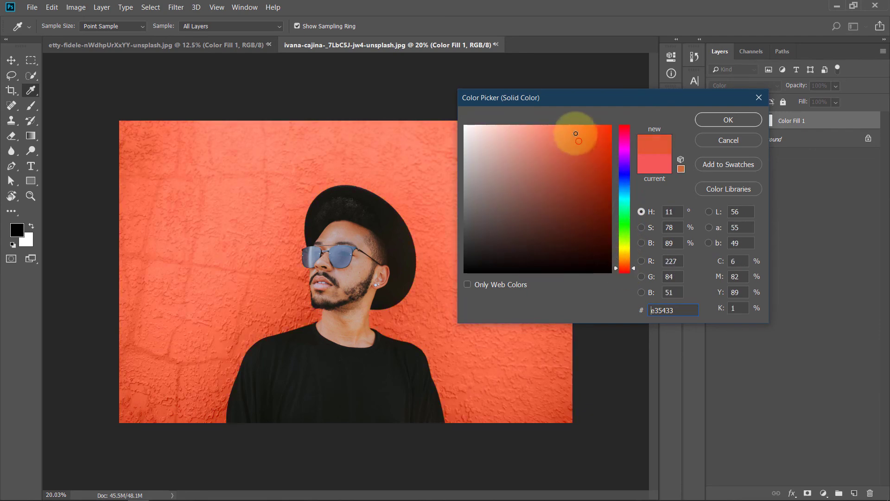
{"action": "left_click_drag", "start_coordinate": [629, 162], "coordinate": [624, 146]}
{"action": "left_click", "coordinate": [573, 129]}
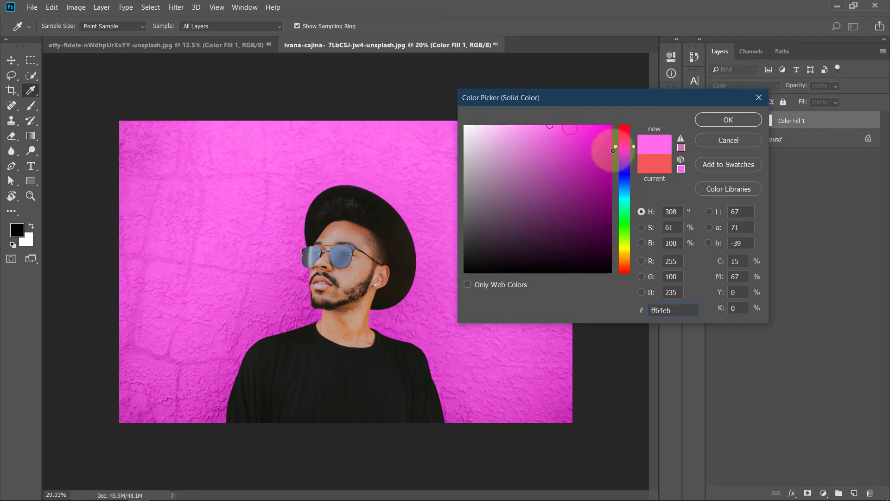
{"action": "left_click_drag", "start_coordinate": [628, 202], "coordinate": [622, 197]}
{"action": "mouse_move", "coordinate": [577, 166]}
{"action": "left_mouse_down"}
{"action": "mouse_move", "coordinate": [522, 127]}
{"action": "mouse_move", "coordinate": [596, 129]}
{"action": "left_mouse_up"}
{"action": "left_click", "coordinate": [629, 135]}
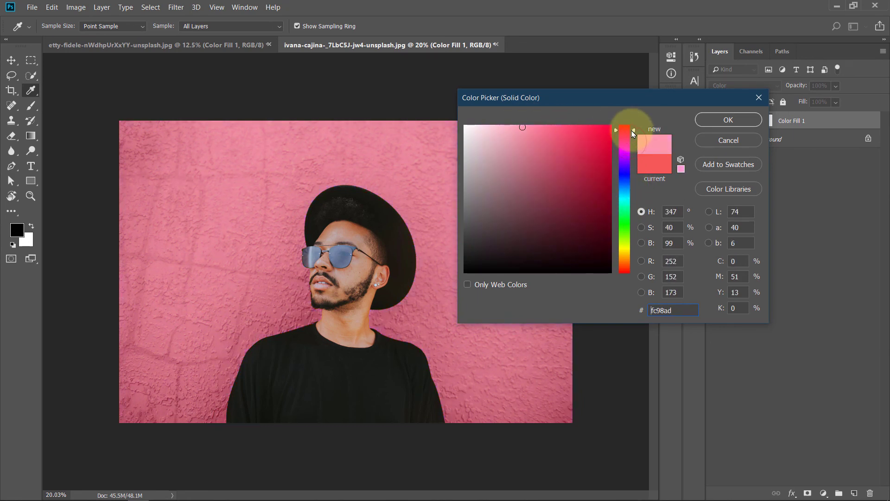
{"action": "left_click", "coordinate": [631, 146]}
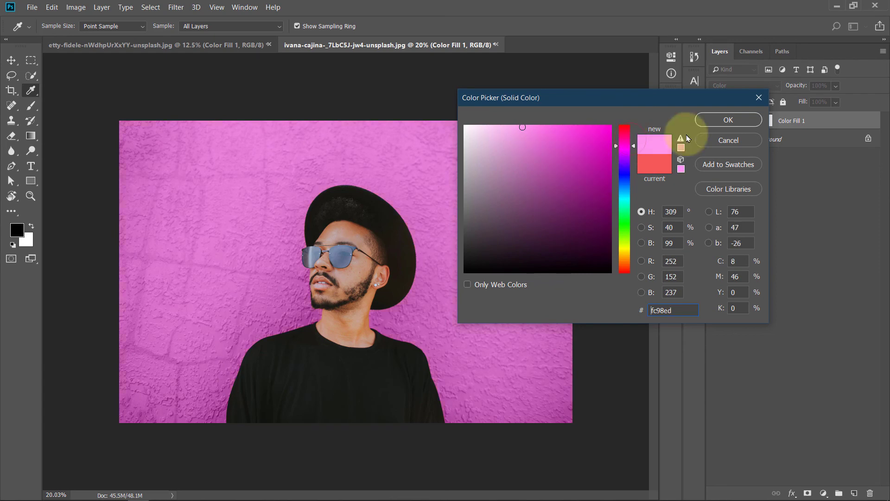
Confirm the pinkish-purple fill and toggle Color Fill 1 off and on to compare
{"action": "left_click", "coordinate": [708, 123]}
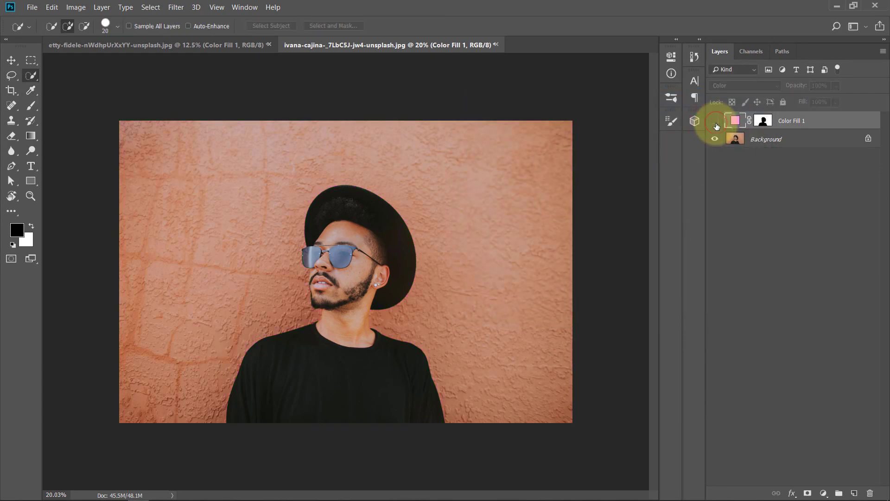
{"action": "left_click", "coordinate": [715, 122]}
{"action": "left_click", "coordinate": [715, 122]}
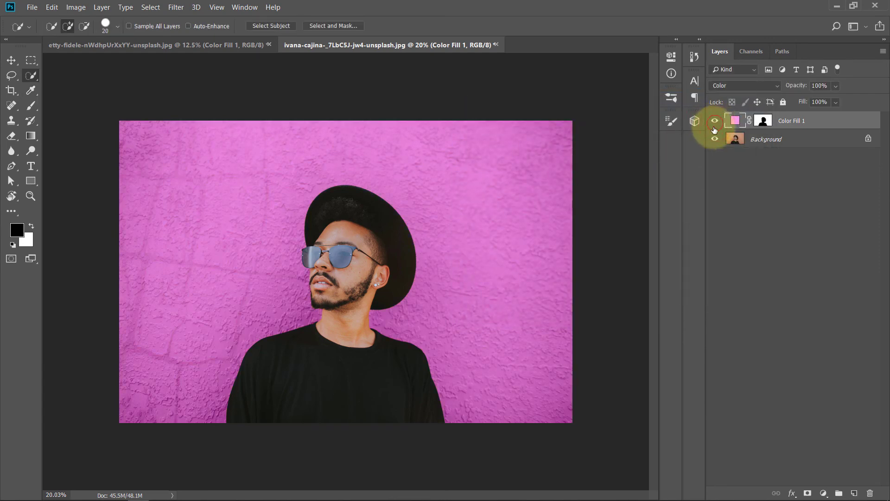
{"action": "double_click", "coordinate": [734, 124]}
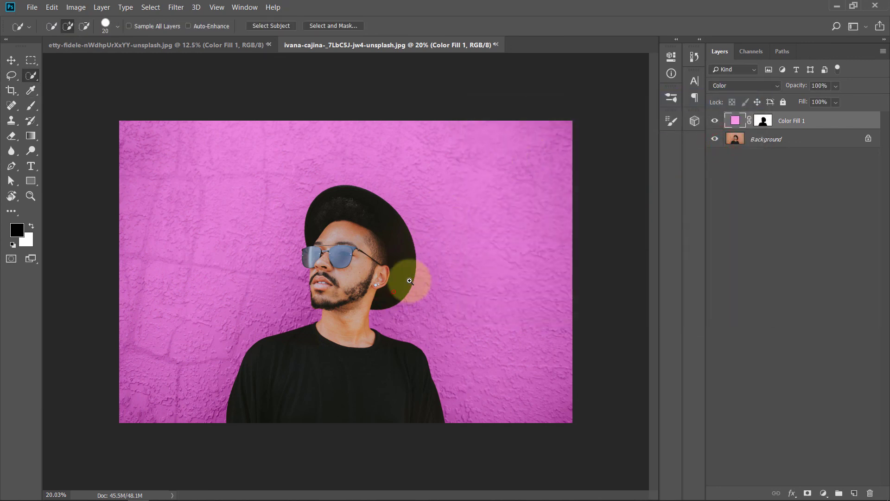
{"action": "scroll", "coordinate": [410, 278], "scroll_direction": "up", "scroll_amount": 2}
{"action": "scroll", "coordinate": [424, 264], "scroll_direction": "up", "scroll_amount": 2}
{"action": "scroll", "coordinate": [428, 270], "scroll_direction": "down", "scroll_amount": 2}
{"action": "scroll", "coordinate": [417, 279], "scroll_direction": "down", "scroll_amount": 1}
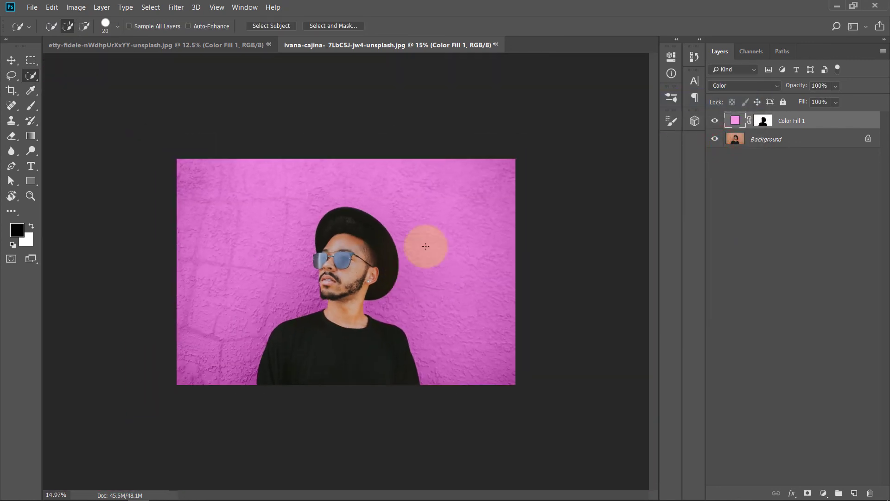